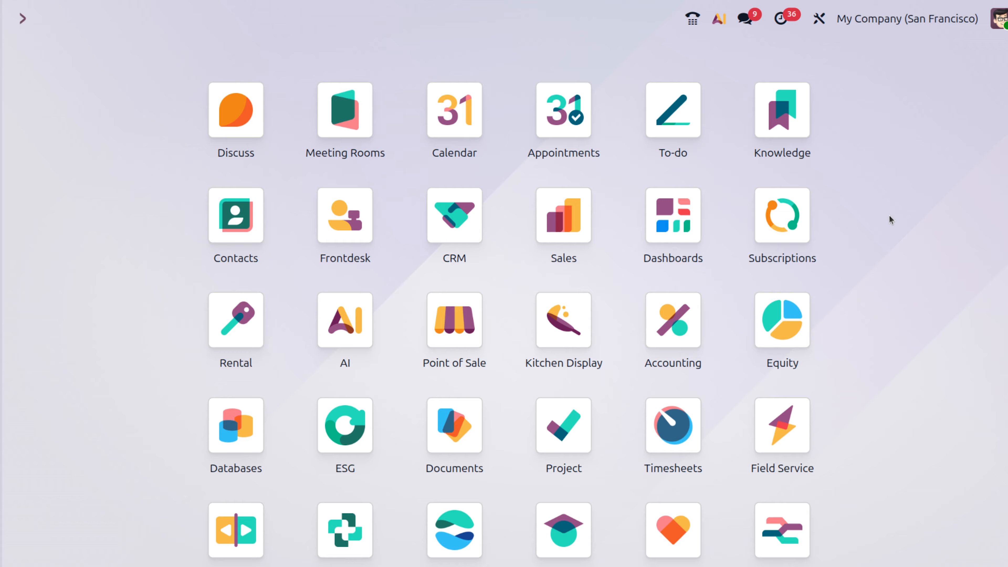
Step: Open the Rental app and review the Projector product's rental prices and late-return fines
type("ren")
key("Return")
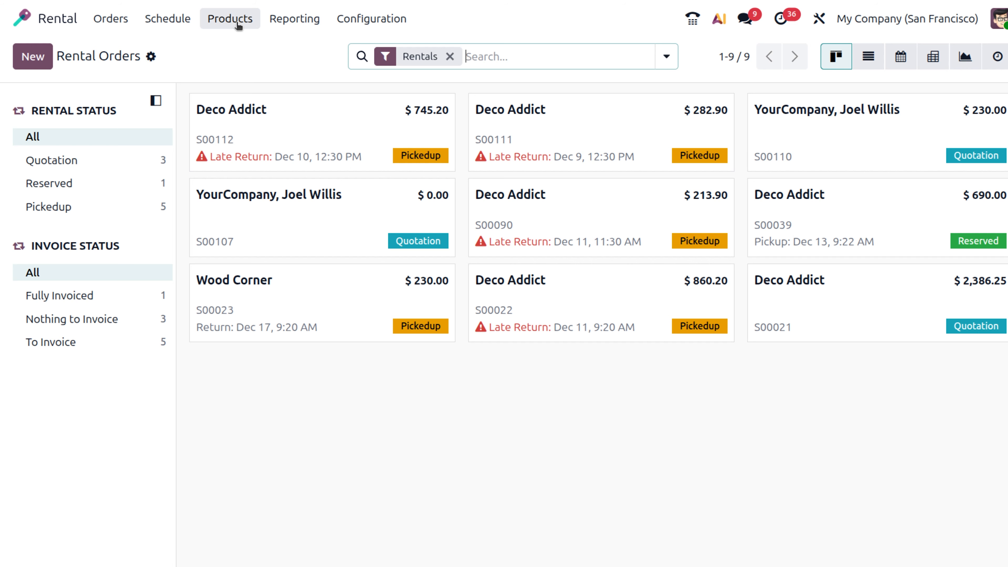
left_click(230, 19)
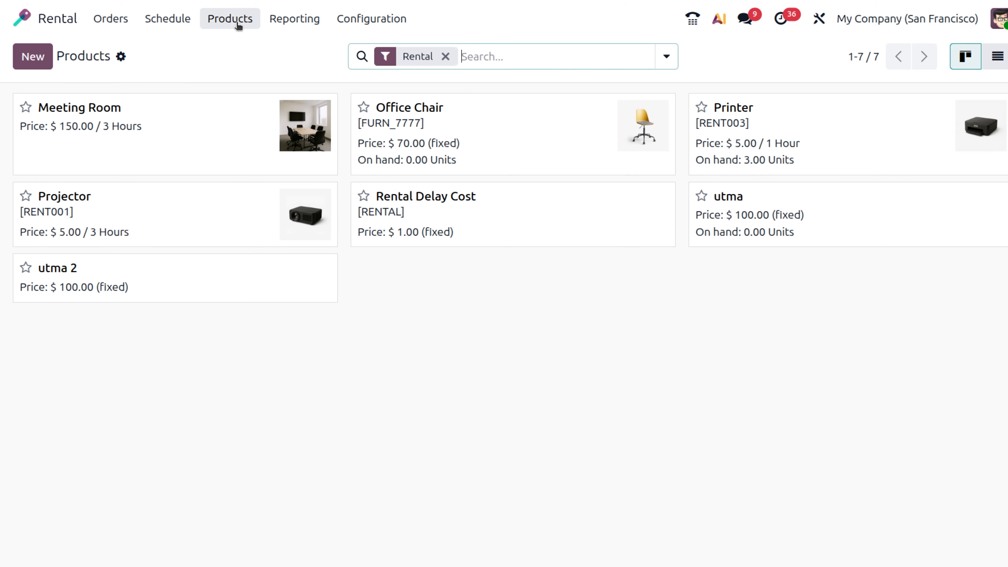
left_click(201, 219)
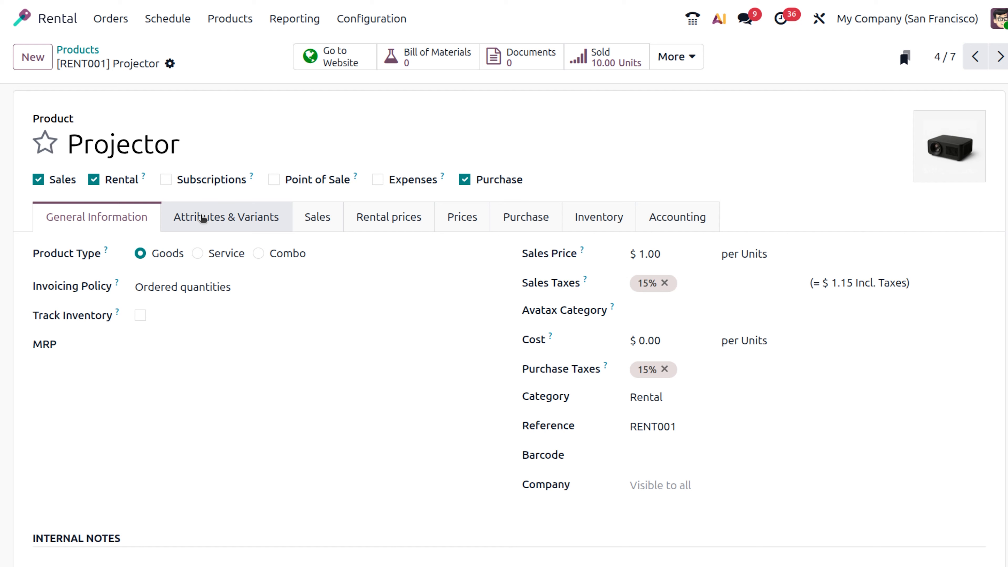
left_click(377, 219)
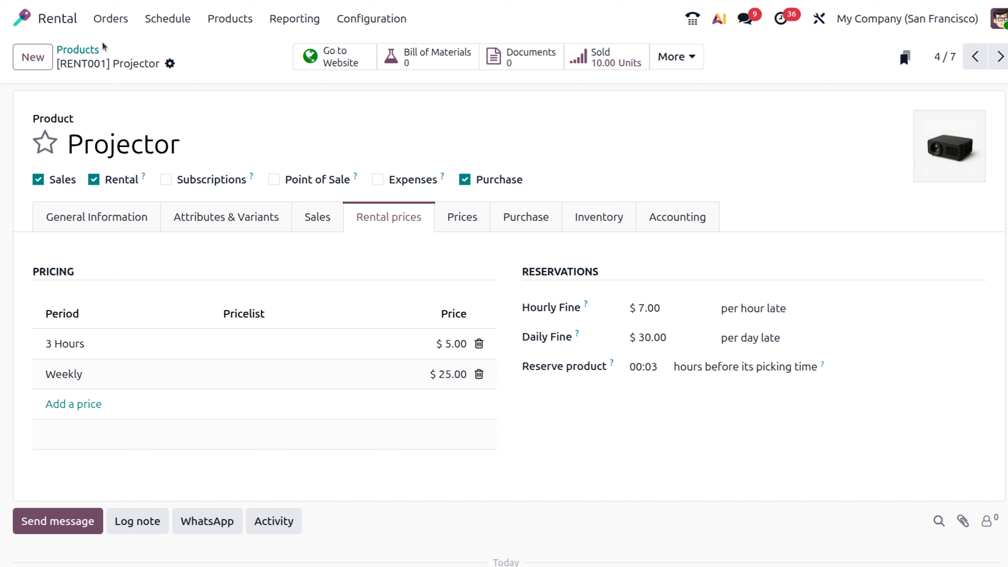
Step: Create a new rental order for the customer Deco Addict
left_click(124, 22)
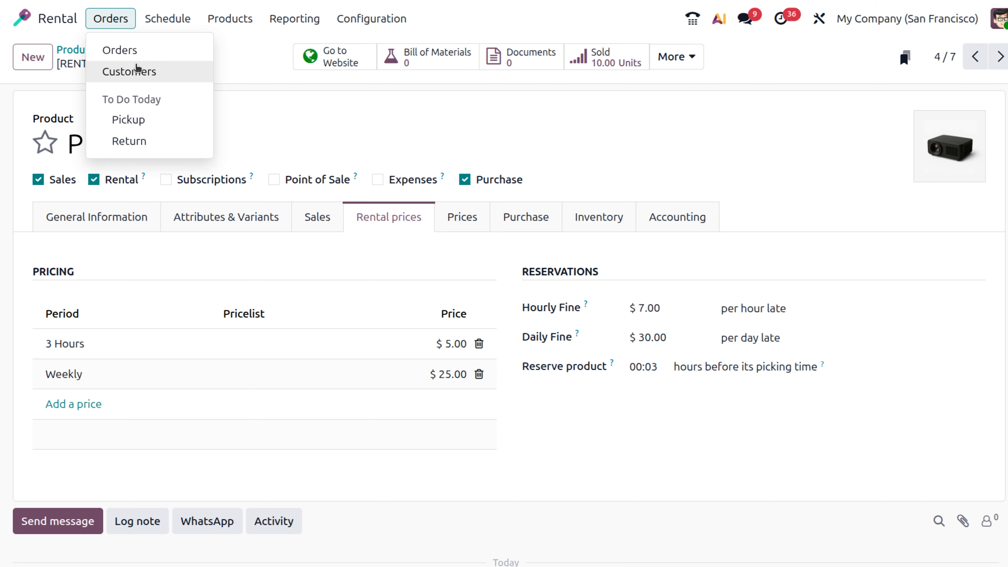
left_click(137, 52)
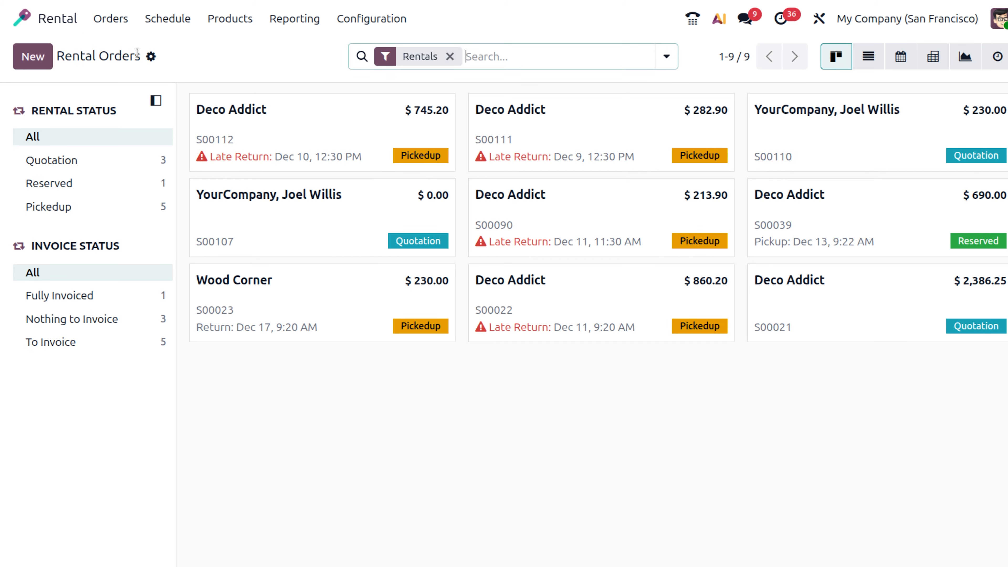
left_click(35, 59)
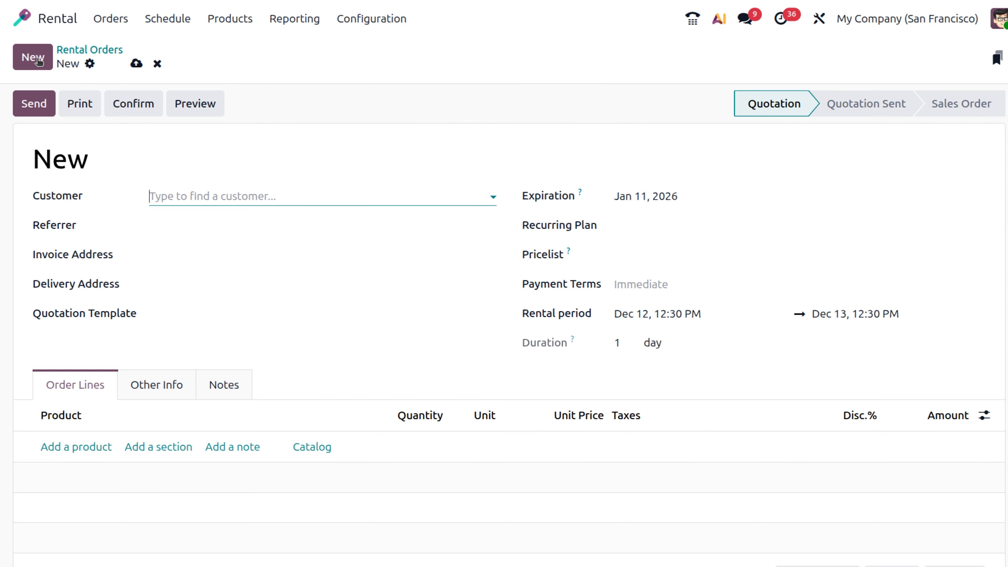
left_click(178, 191)
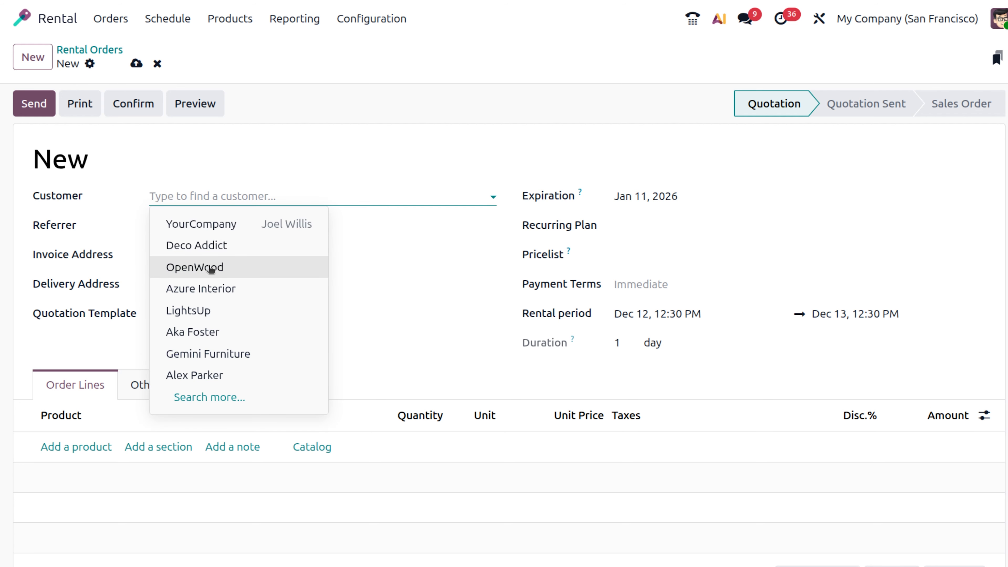
left_click(209, 246)
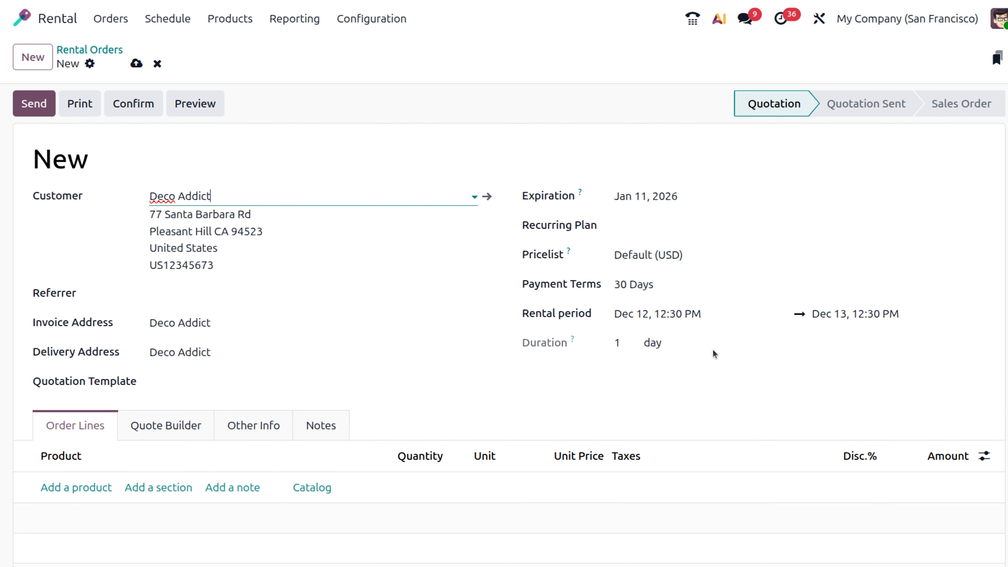
Step: Add the rental product Projector (RENT001) to the order lines
left_click(66, 488)
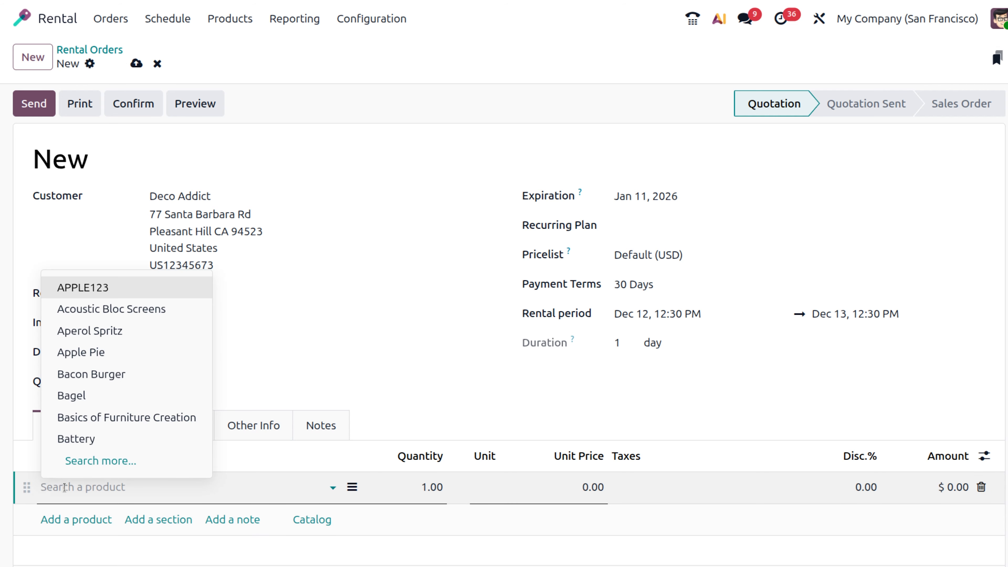
type("pro")
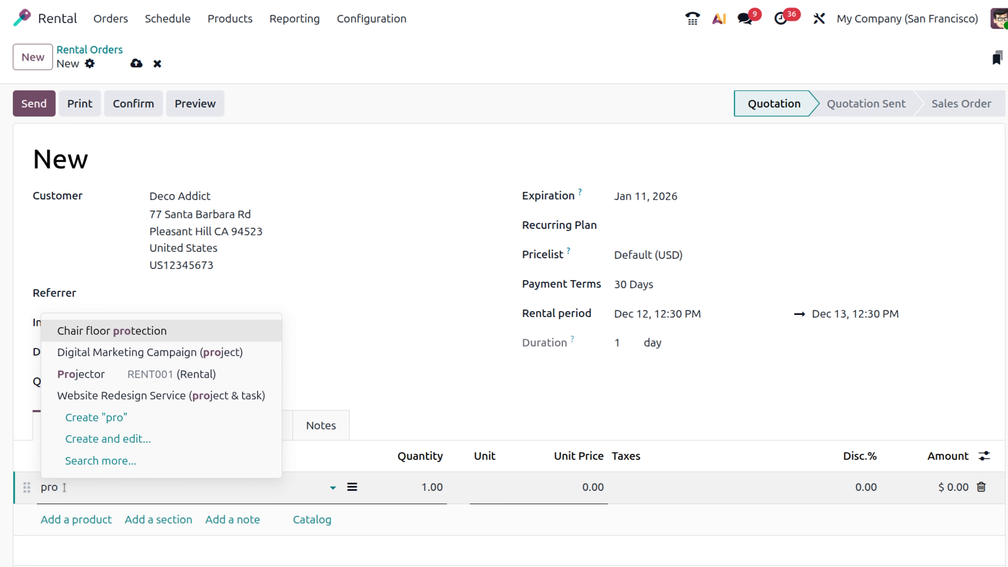
key("Down")
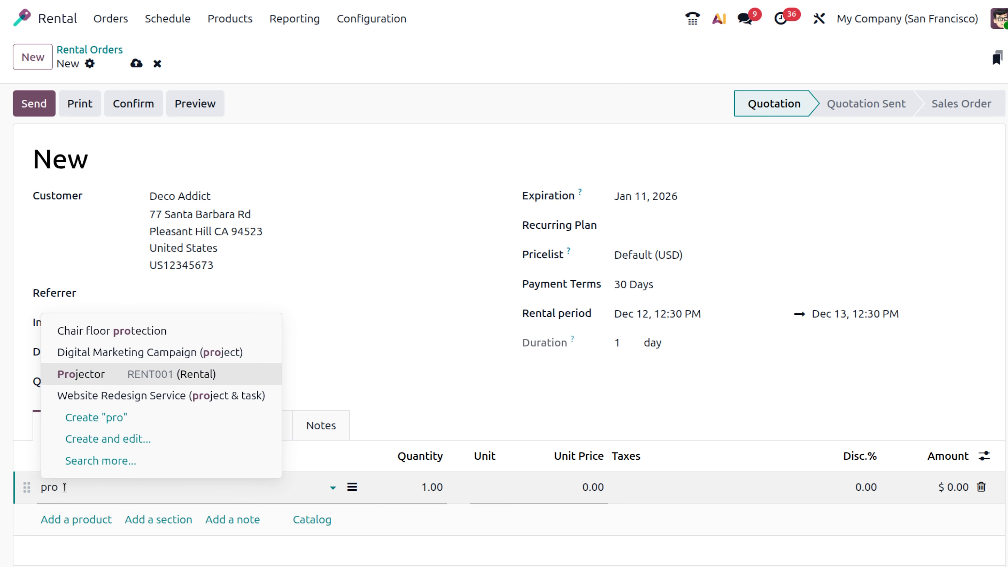
key("Return")
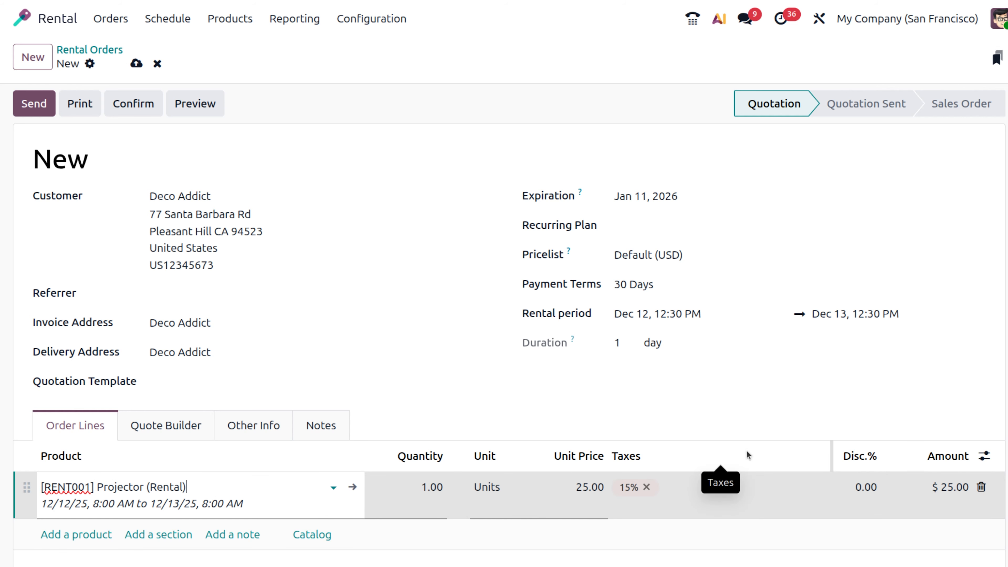
Step: Set the rental period from December 8 to December 11, 2025 and update the rental prices for it
left_click(668, 314)
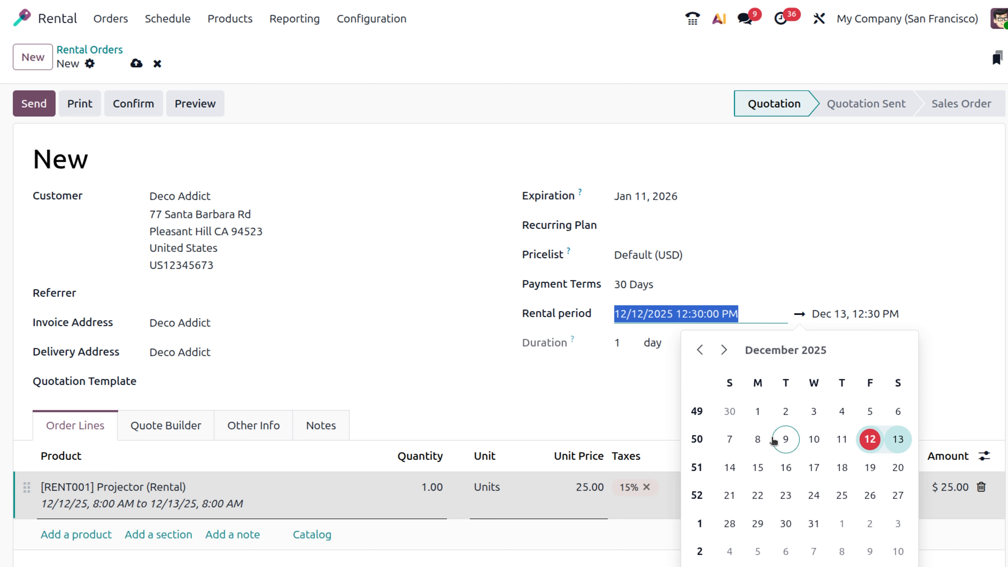
left_click(756, 441)
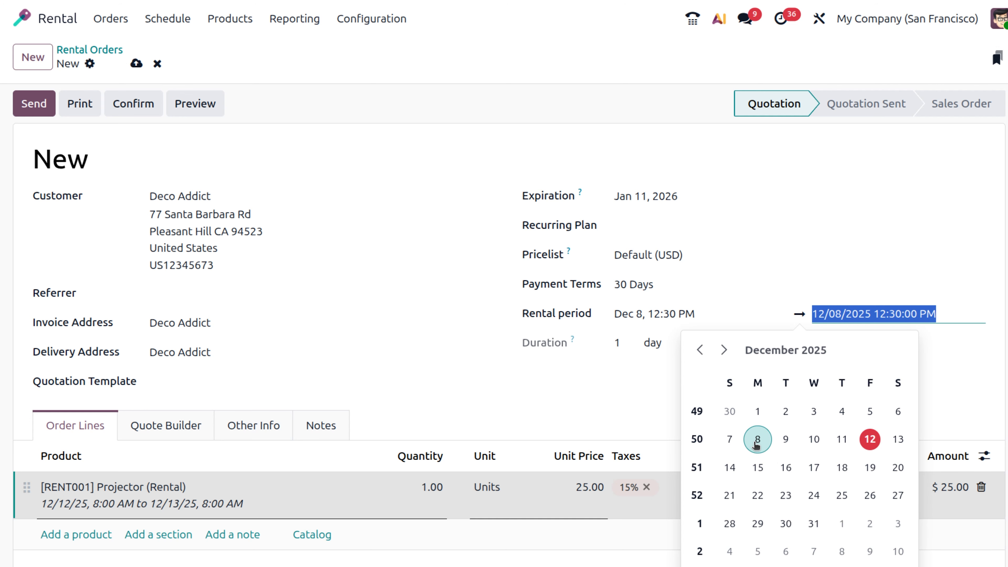
left_click(841, 439)
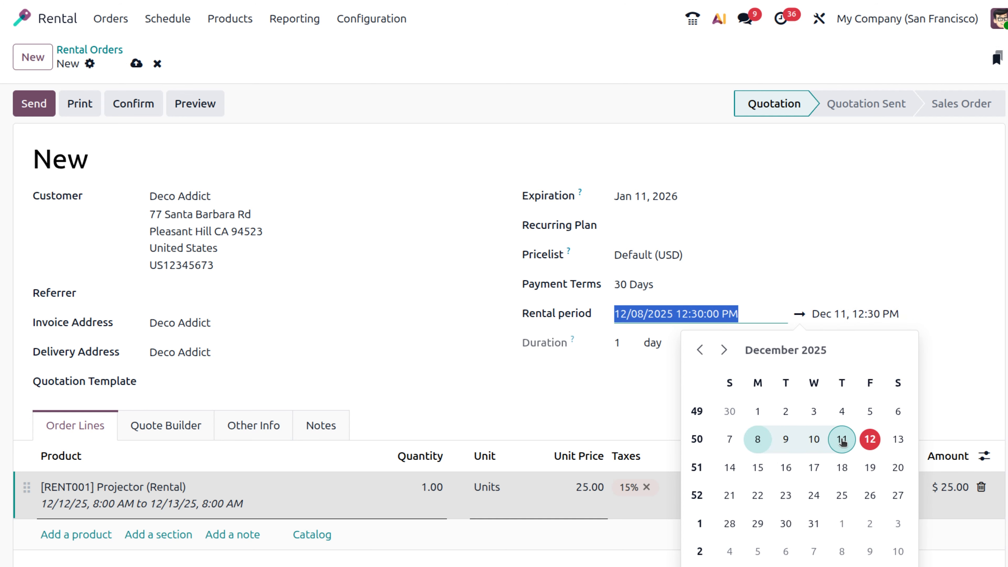
left_click(629, 403)
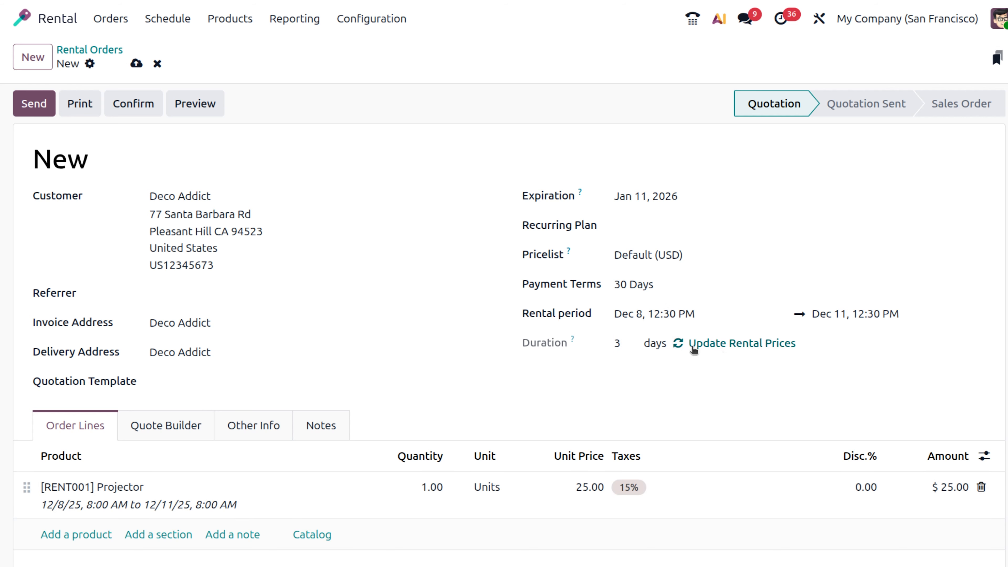
left_click(678, 345)
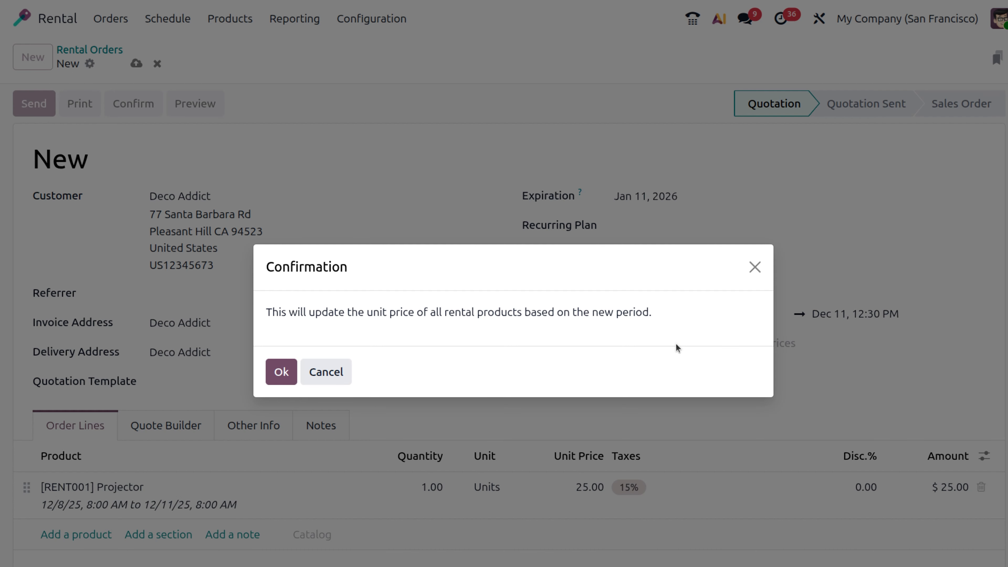
left_click(292, 372)
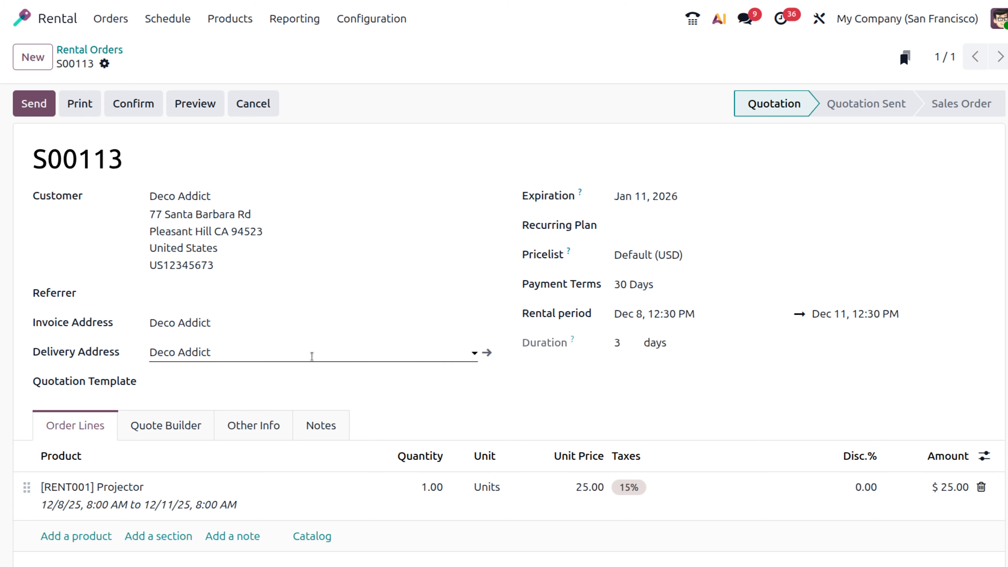
Step: Confirm the rental quotation, and create and post a regular invoice for it
left_click(142, 105)
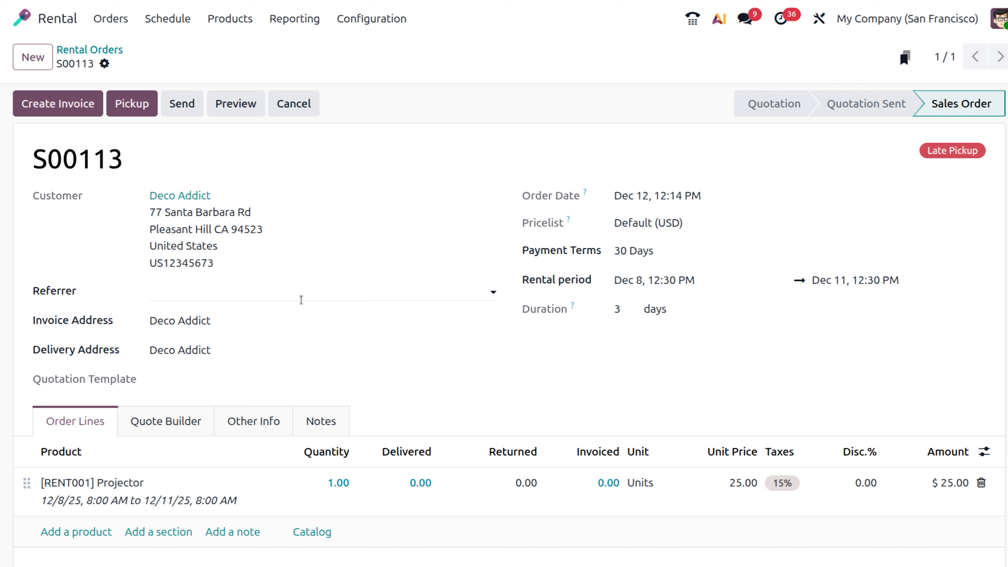
left_click(78, 108)
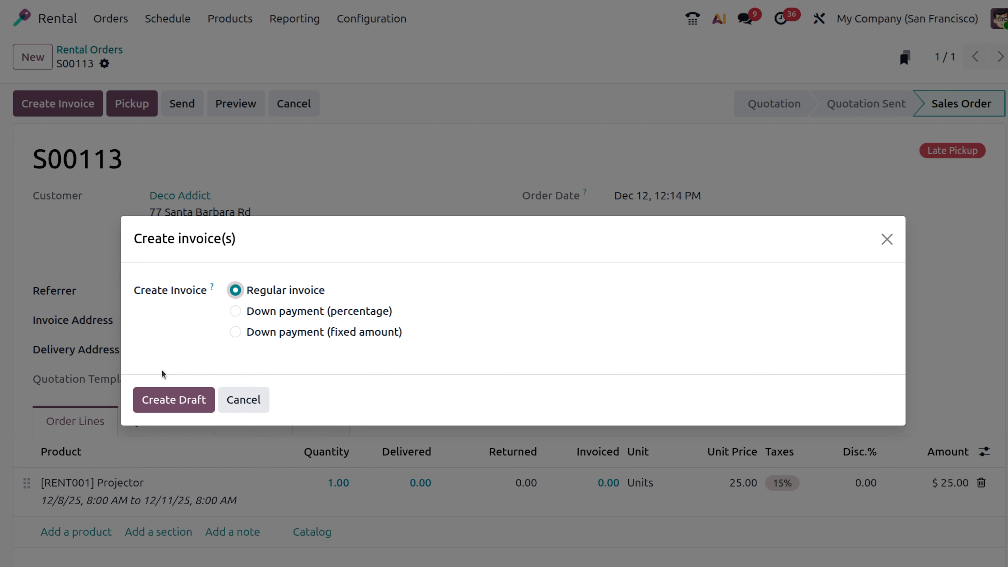
left_click(165, 404)
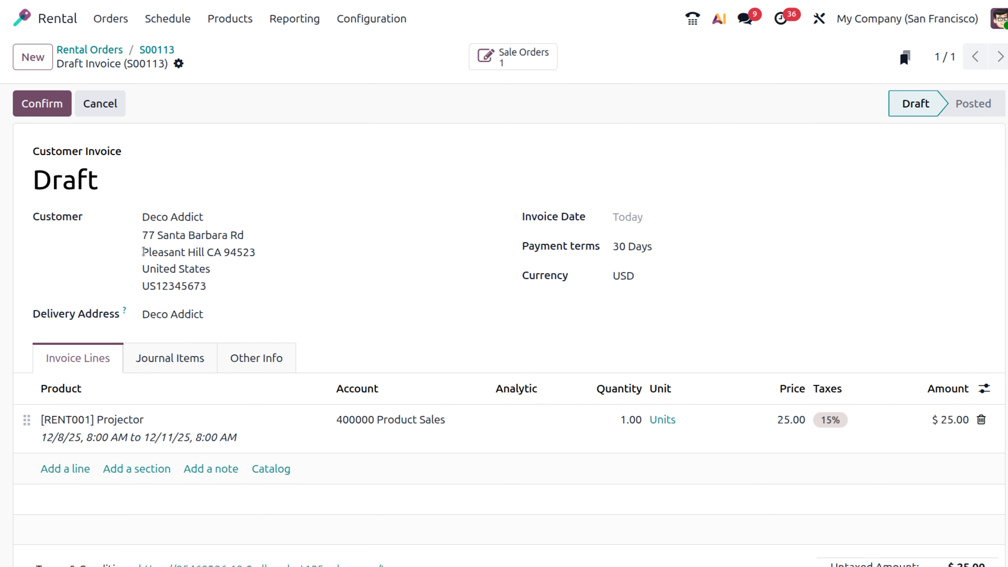
left_click(50, 105)
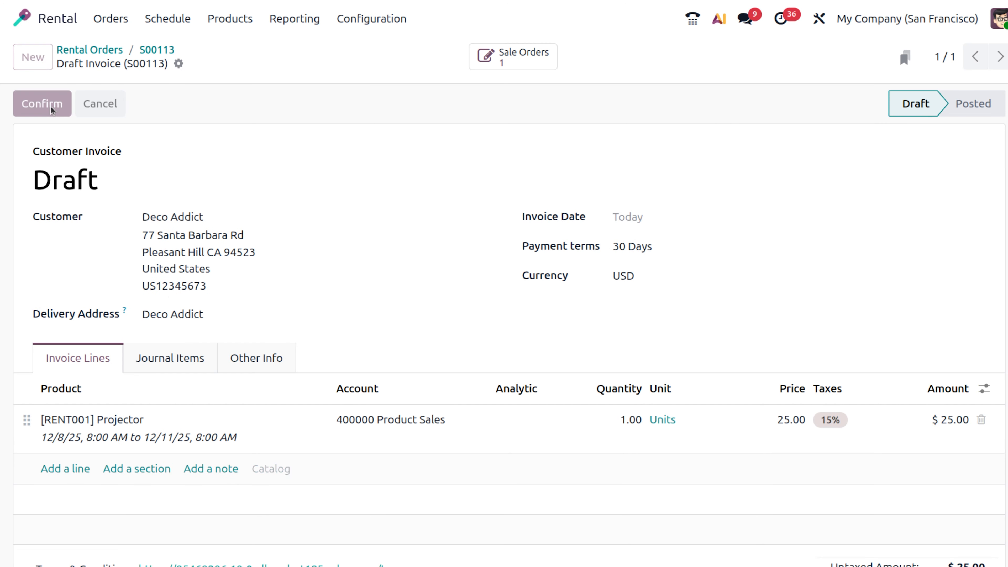
Step: Register the invoice's full payment through the Bank journal with Manual Payment and go back to the rental order
left_click(122, 104)
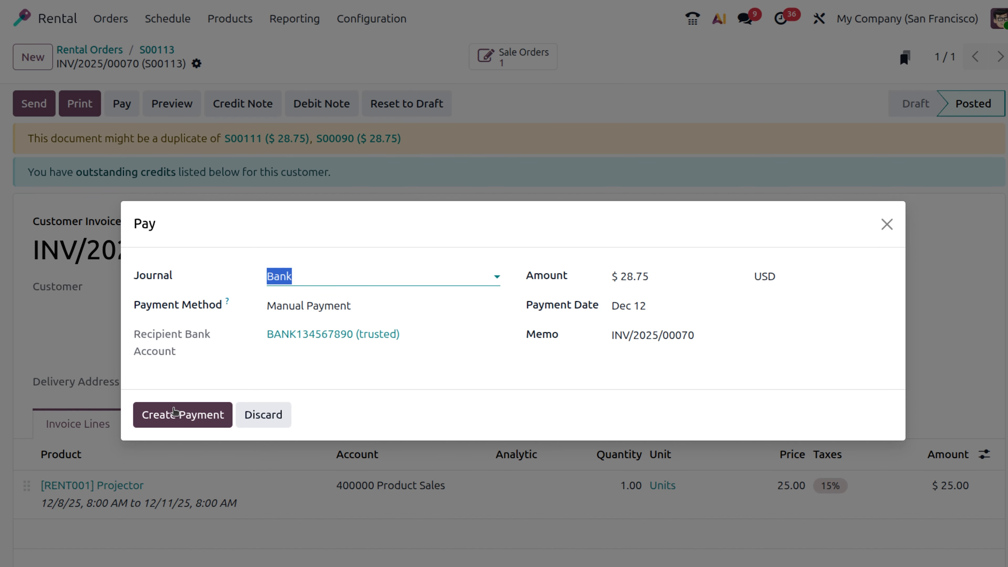
left_click(170, 415)
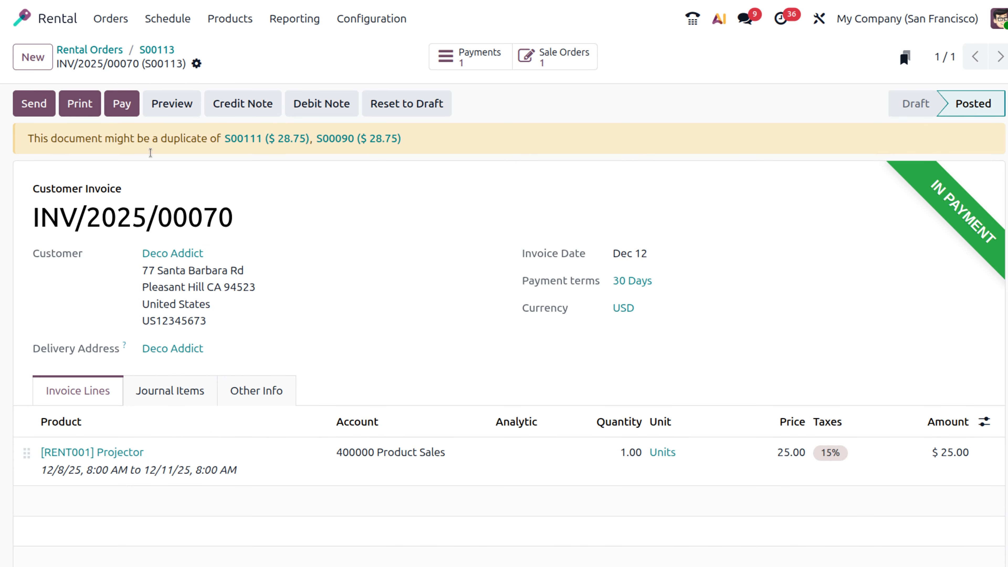
left_click(148, 50)
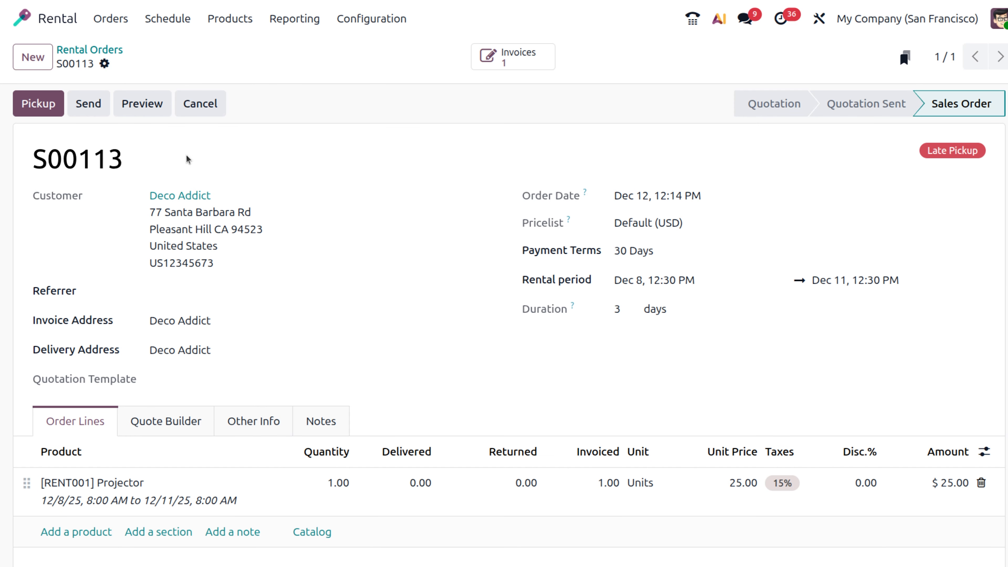
Step: Validate the pickup and the return of the one rented projector
left_click(43, 106)
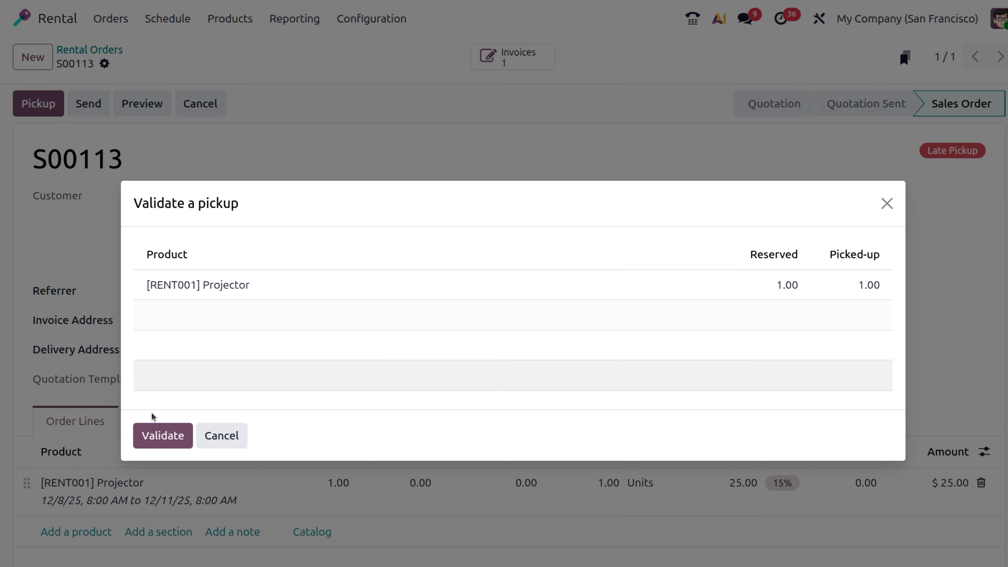
left_click(172, 437)
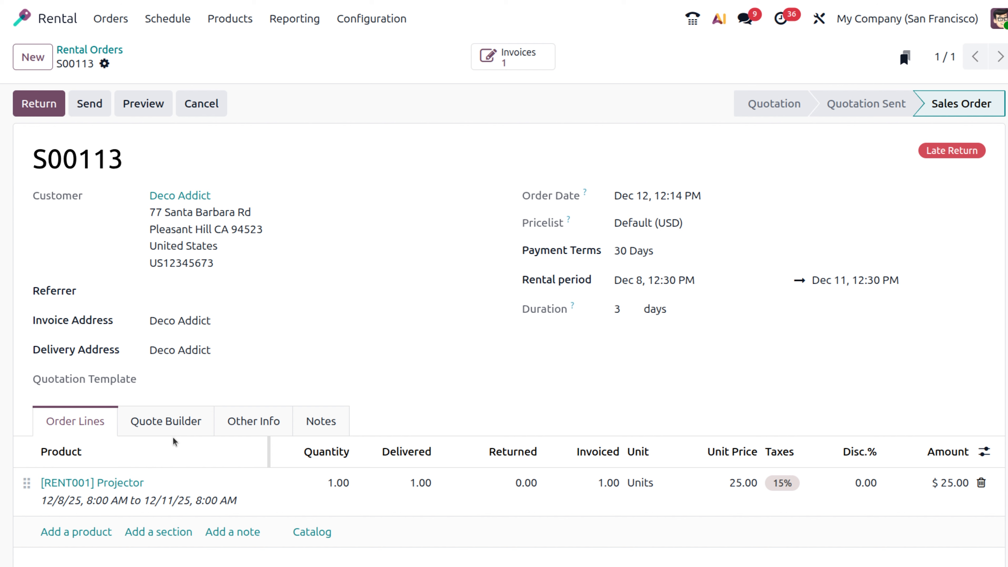
left_click(43, 107)
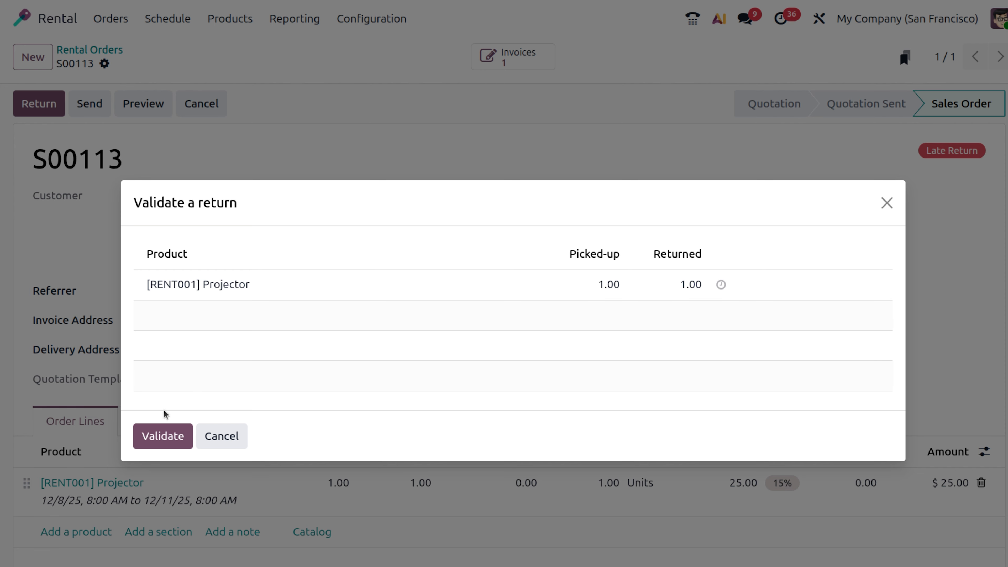
left_click(161, 437)
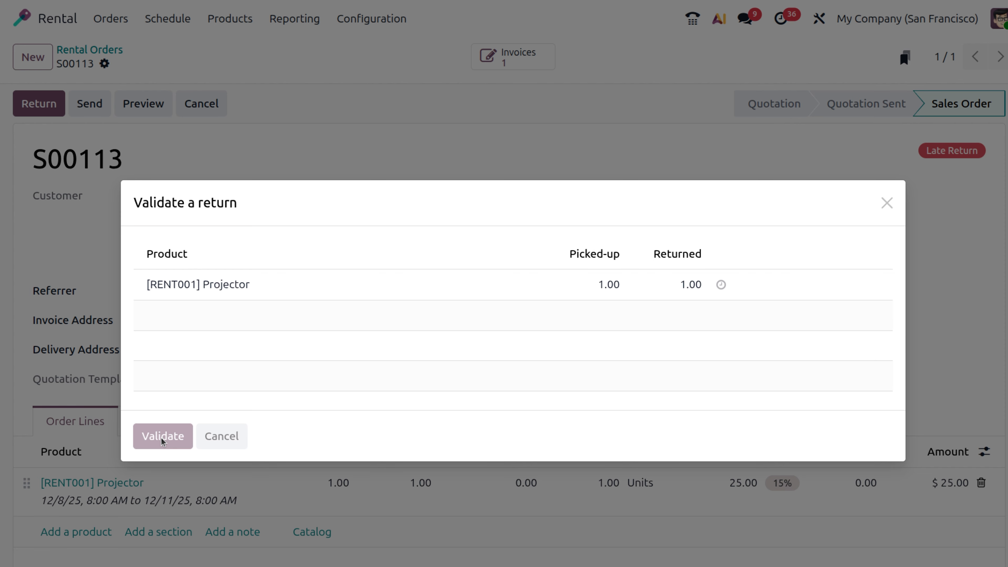
Step: Compare the order's rental delay cost line with the hourly and daily fines in the Projector's rental prices
scroll(161, 437, "down", 3)
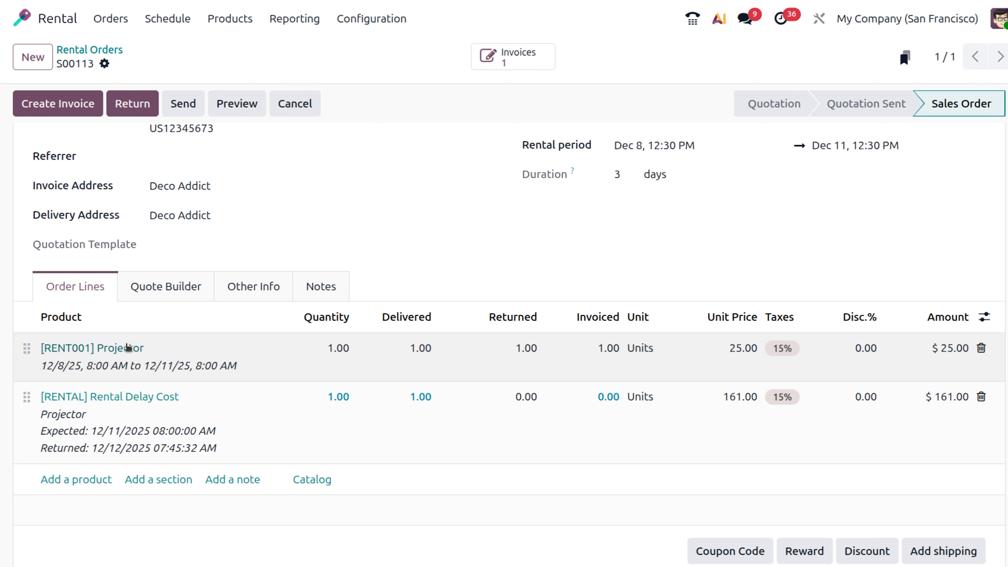
left_click(127, 348)
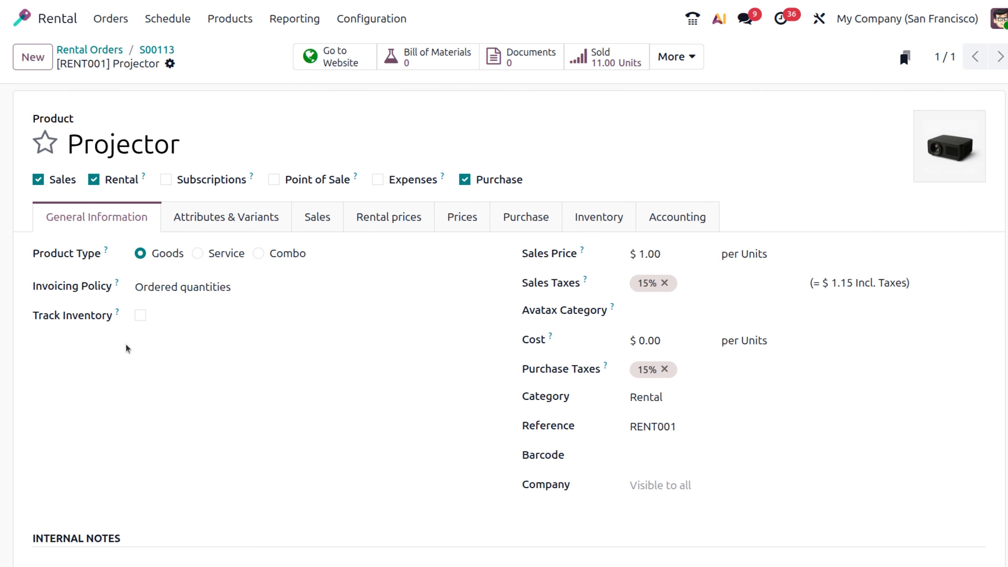
left_click(410, 219)
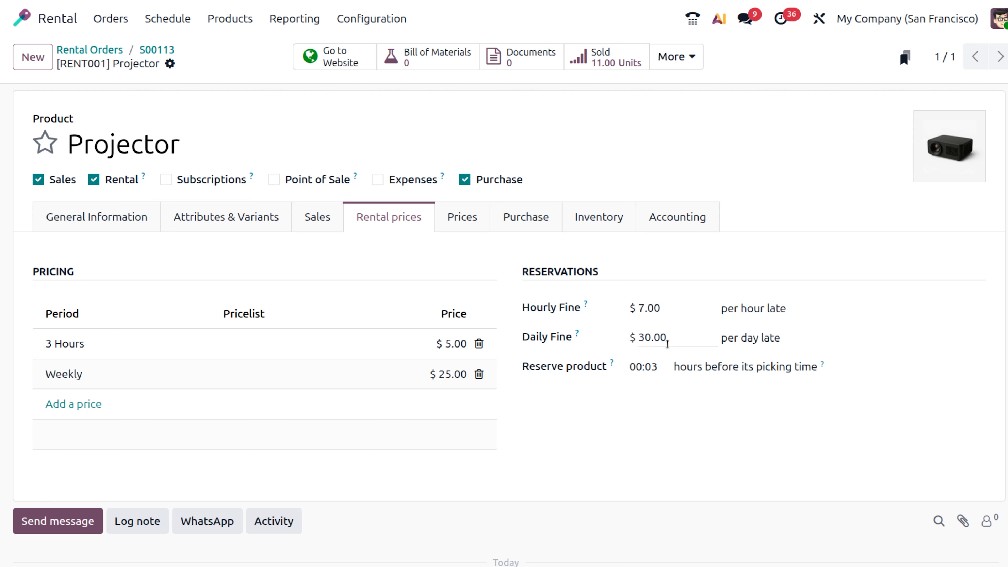
mouse_move(586, 306)
left_click(157, 52)
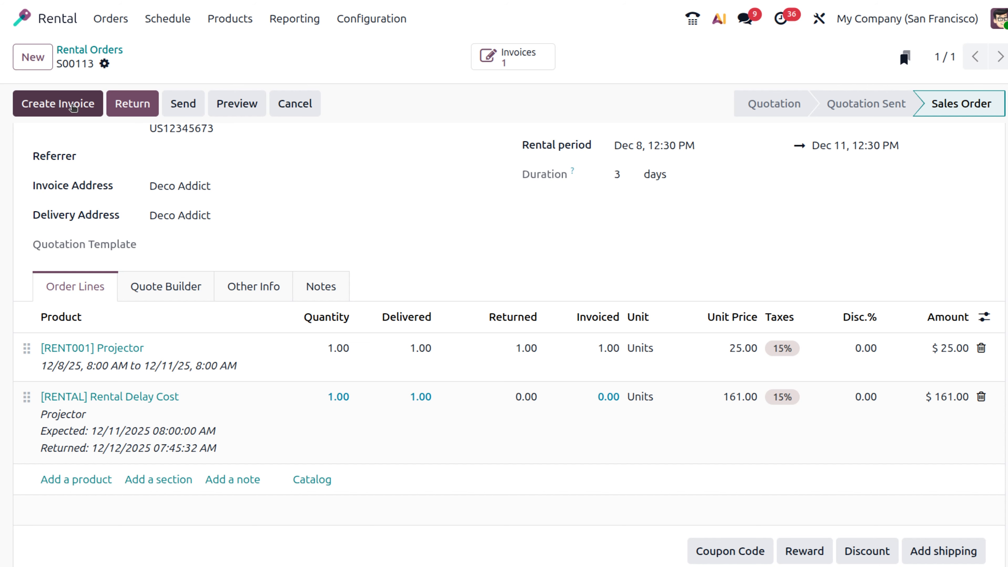
scroll(237, 230, "up", 3)
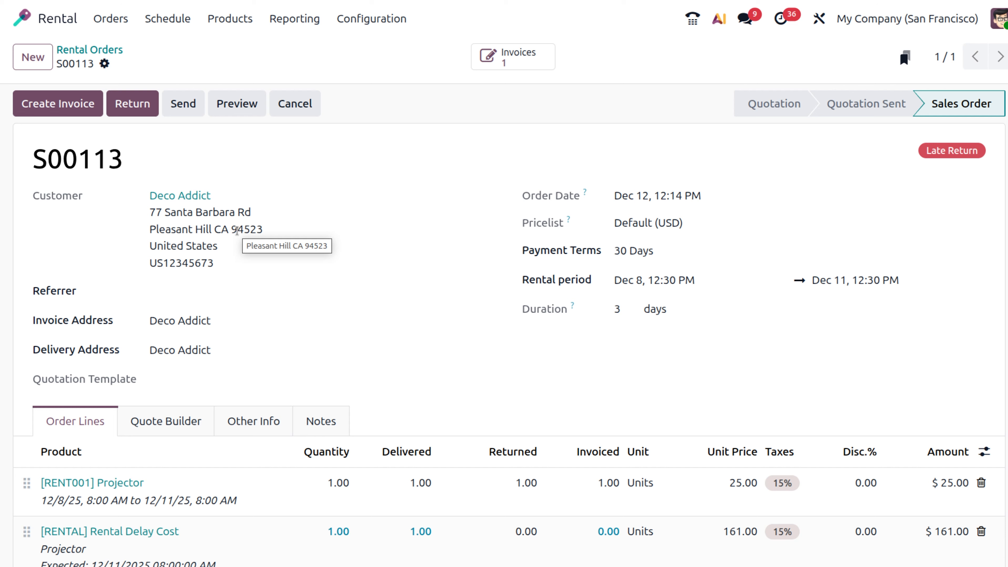
Step: Create a draft regular invoice for the order's rental delay cost and review its line and totals
left_click(62, 106)
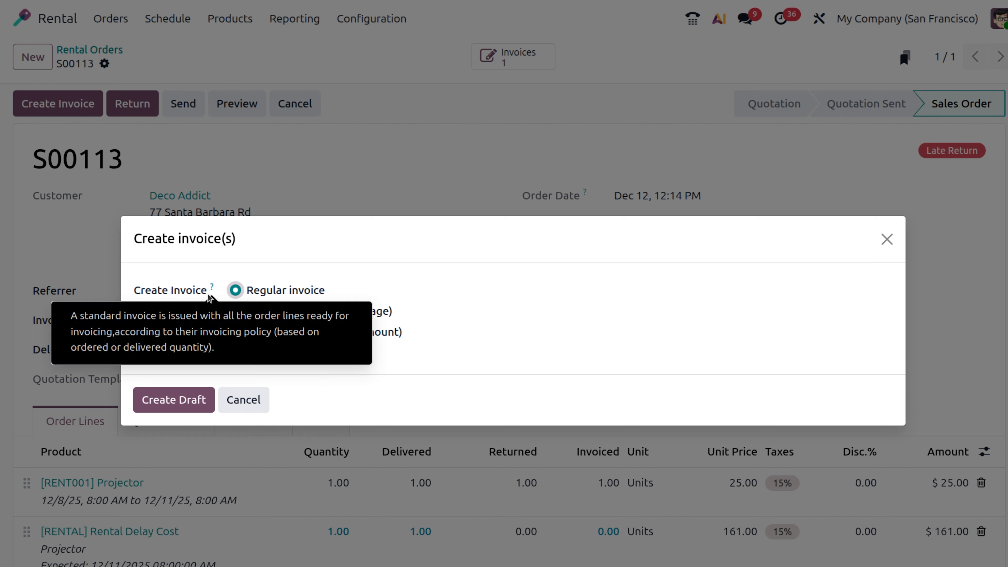
left_click(194, 402)
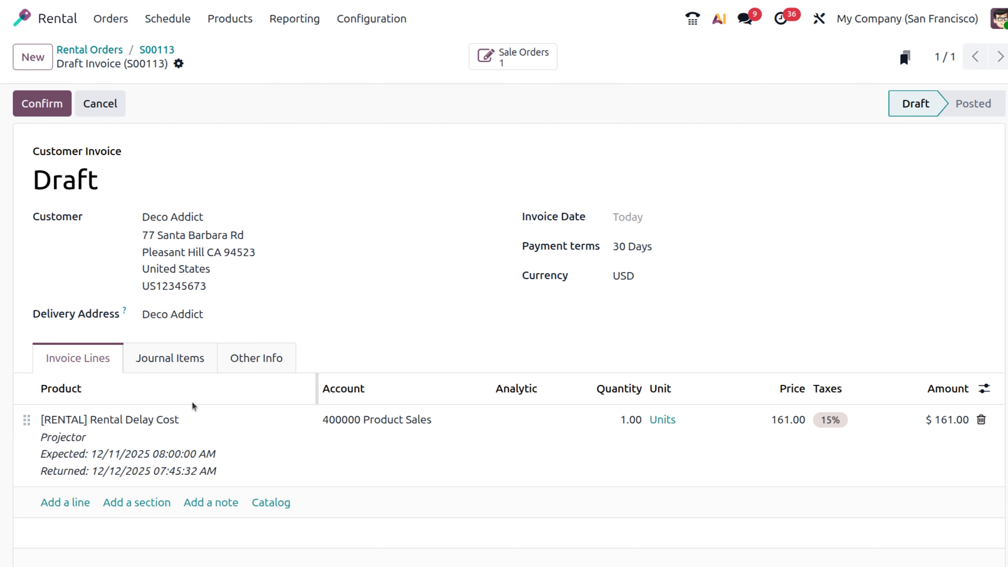
scroll(192, 402, "down", 5)
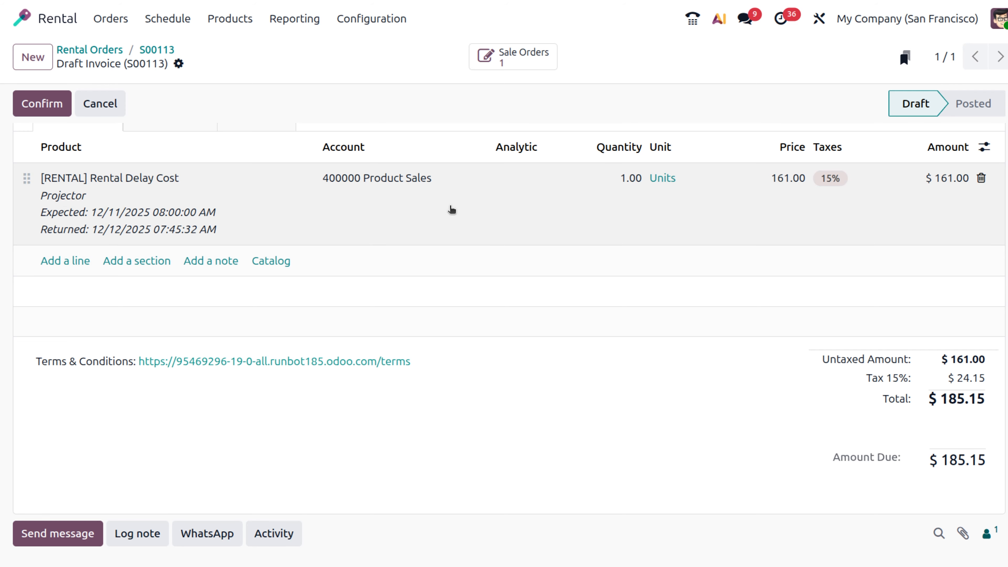
scroll(452, 210, "up", 4)
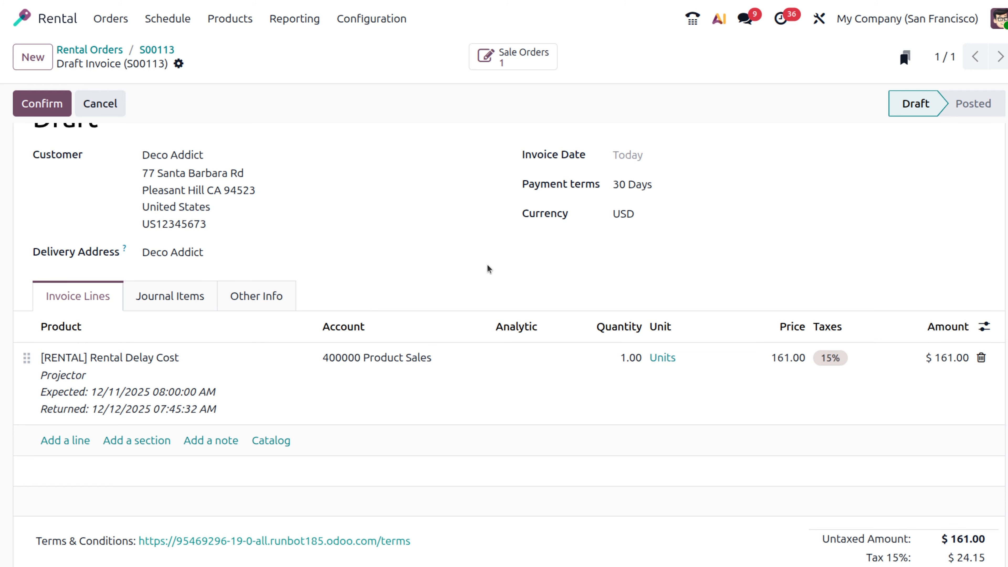
scroll(443, 297, "up", 2)
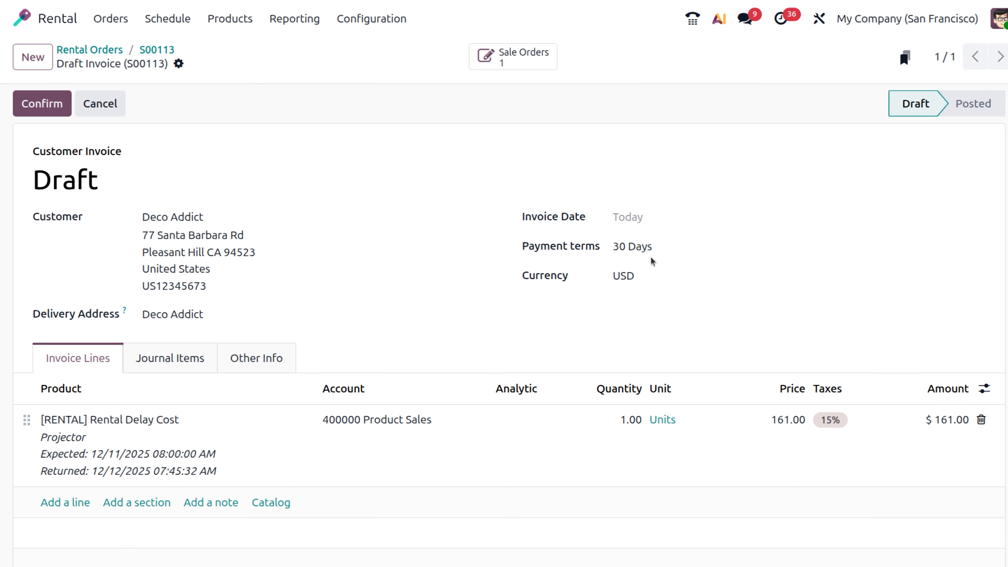
Step: Set the delay cost invoice's payment terms to Immediate Payment and post the invoice
left_click(651, 252)
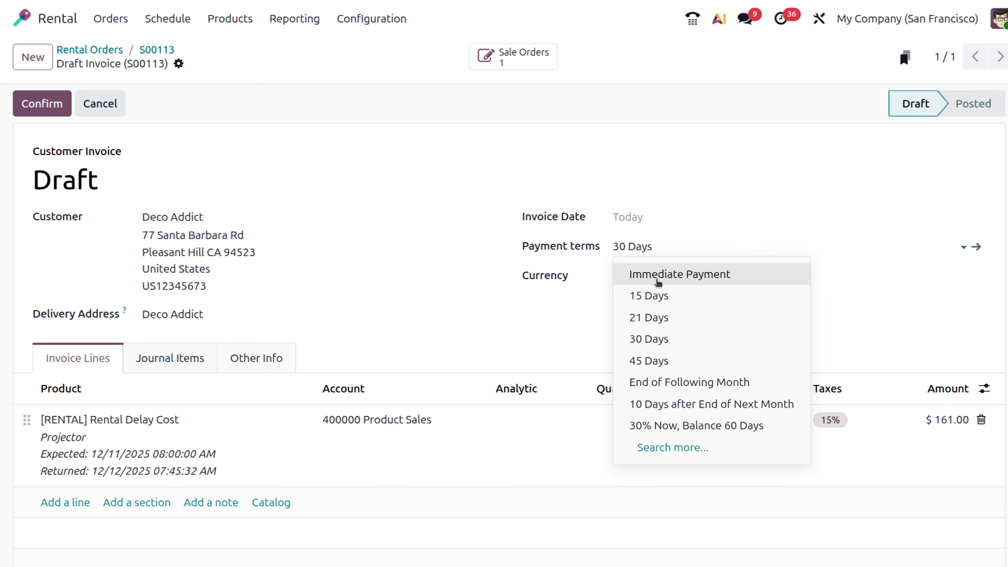
left_click(657, 282)
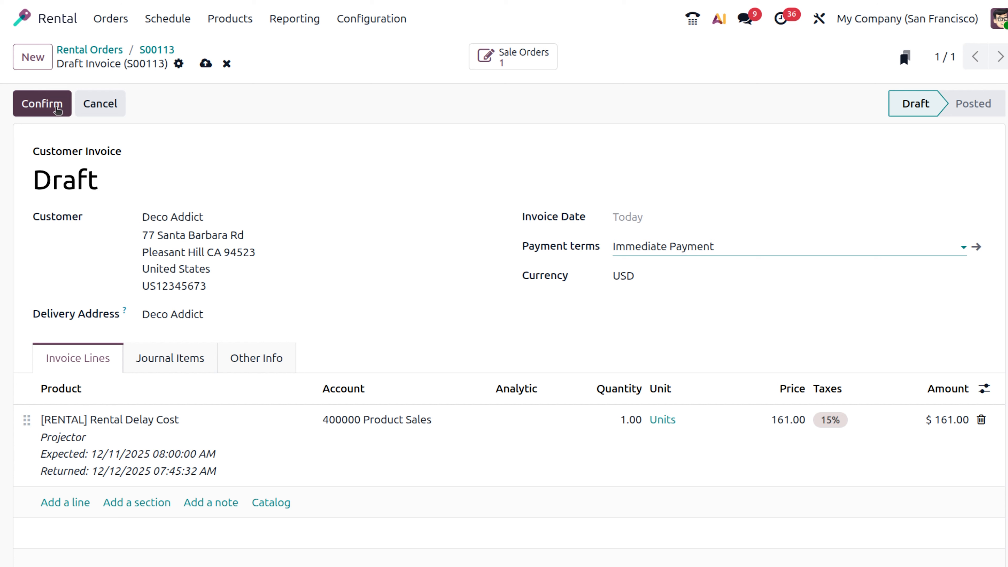
left_click(57, 108)
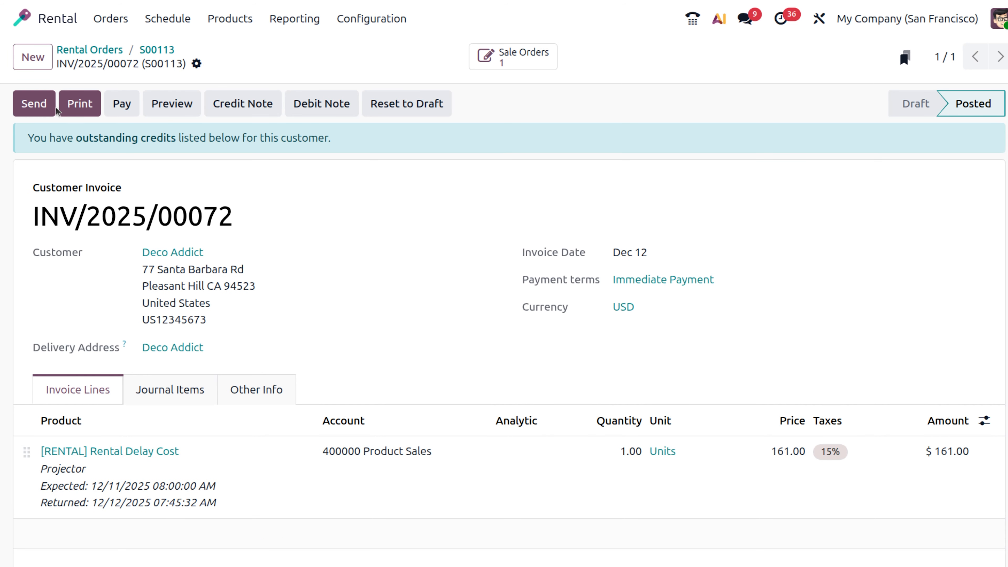
Step: Register the delay cost invoice's full payment through the Bank journal with Manual Payment and return to the rental order
left_click(130, 108)
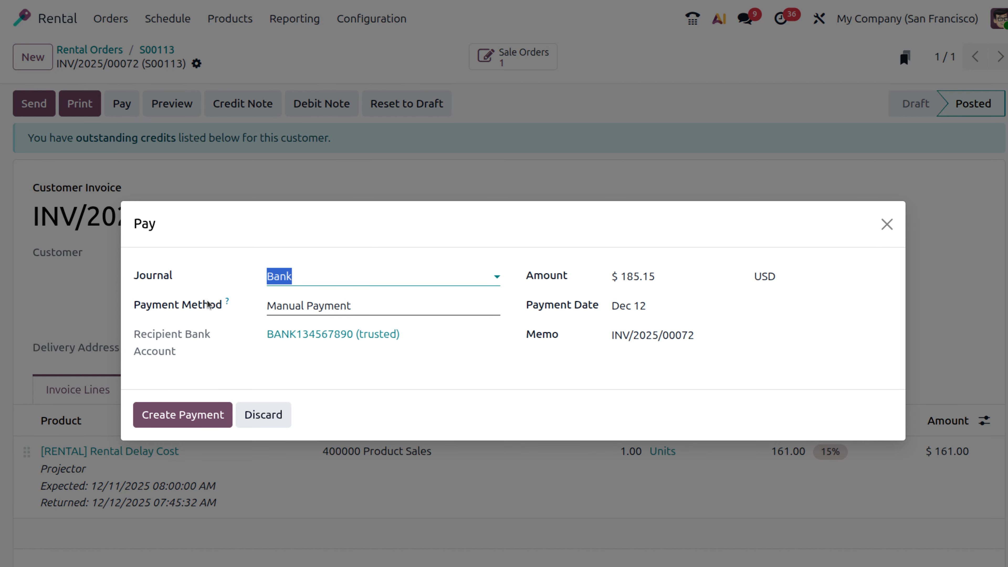
left_click(164, 417)
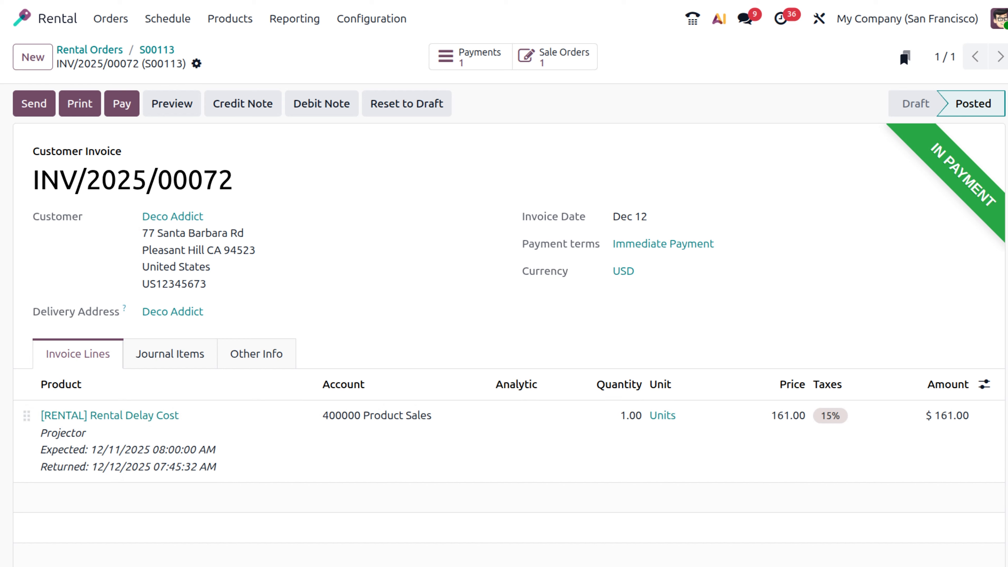
left_click(166, 50)
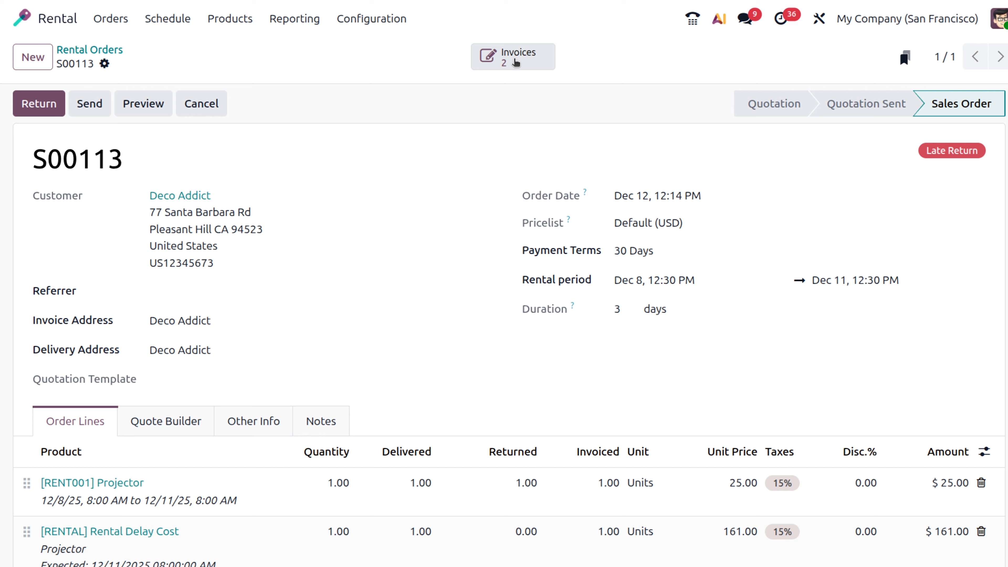
Step: Validate the return of the one Rental Delay Cost unit on the rental order
left_click(42, 102)
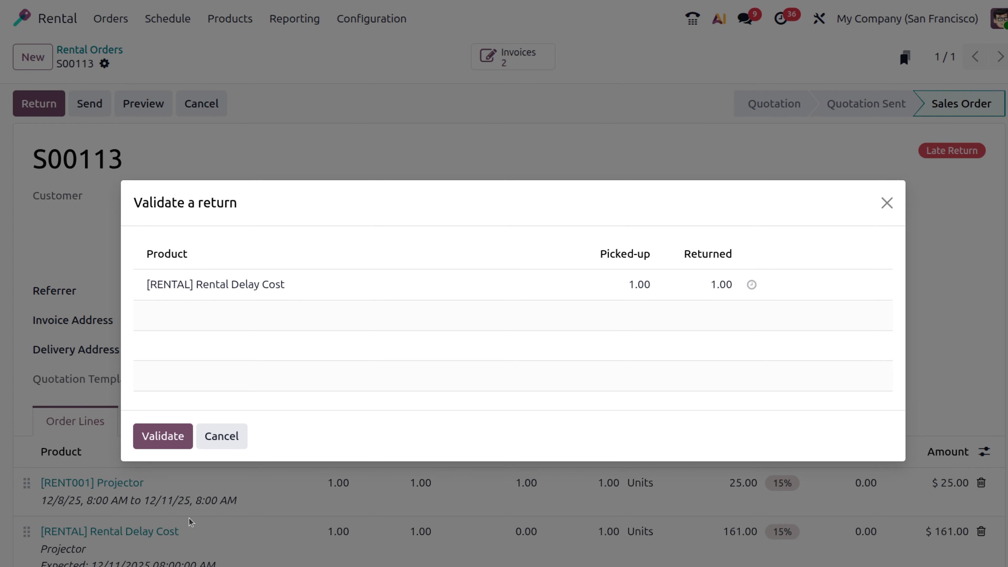
left_click(153, 439)
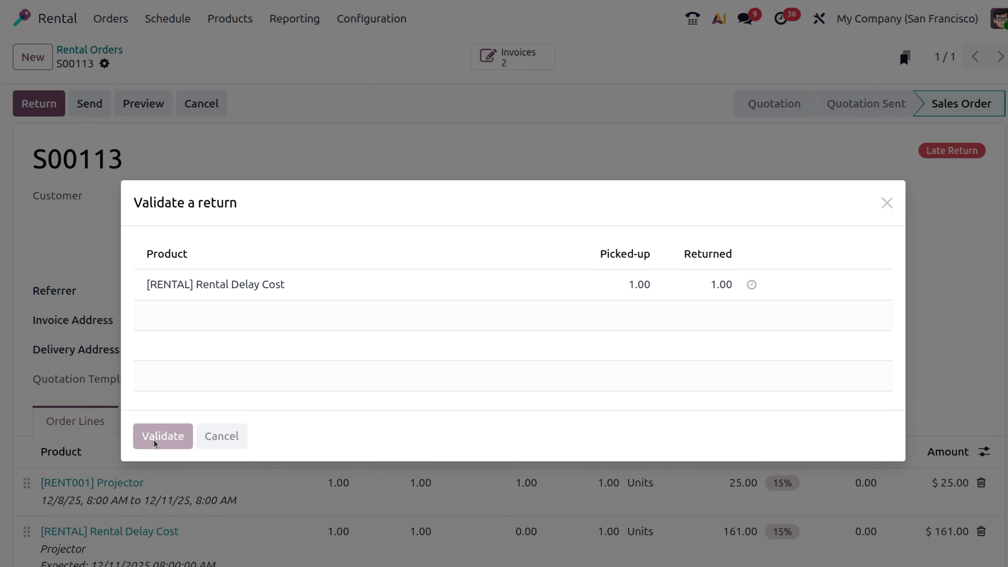